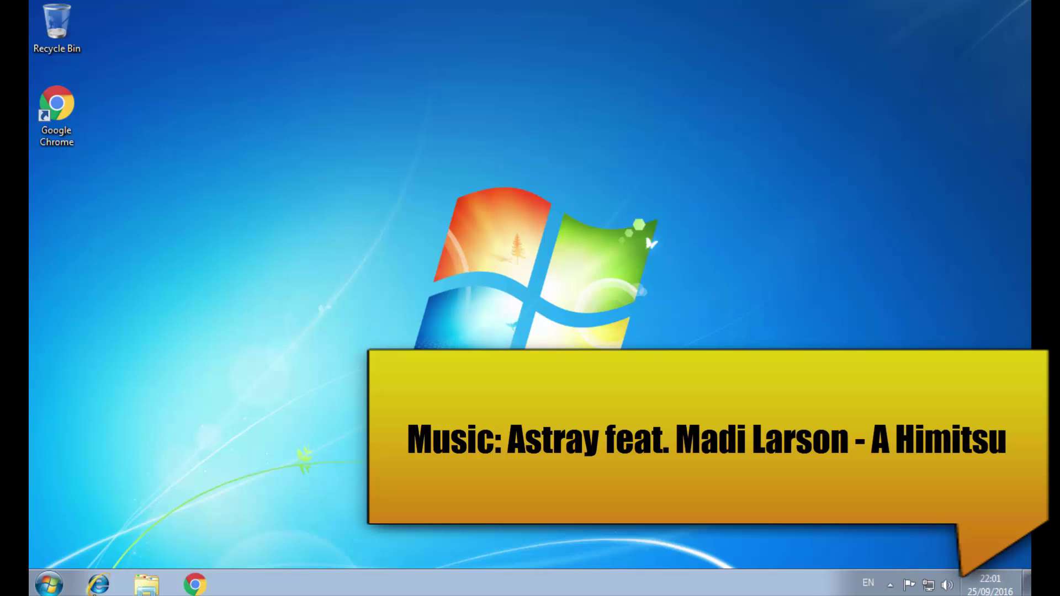
- Start a check for updates in Windows Update and close its window
click(49, 583)
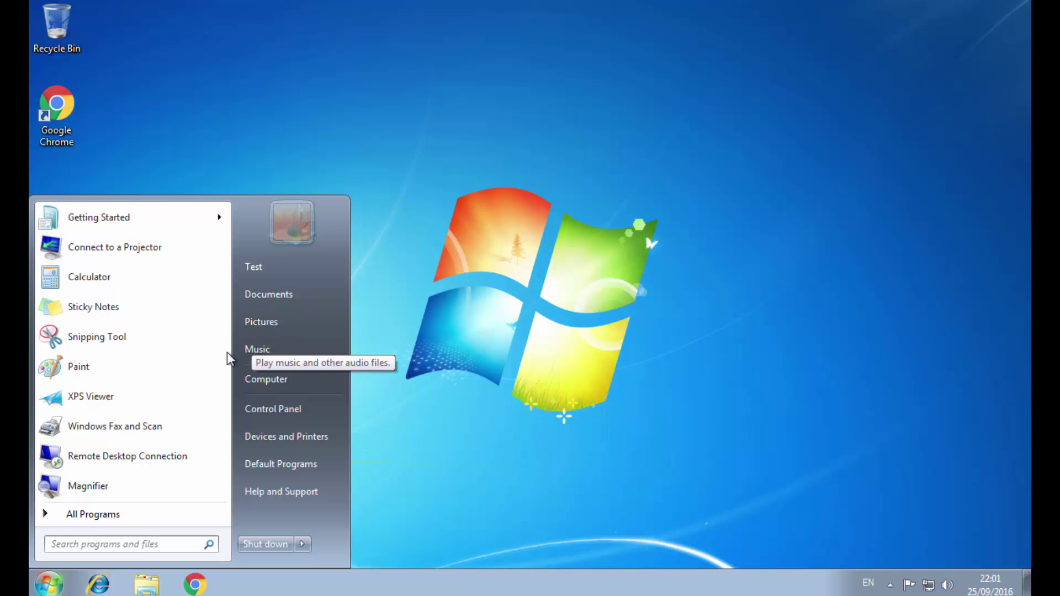
text(update)
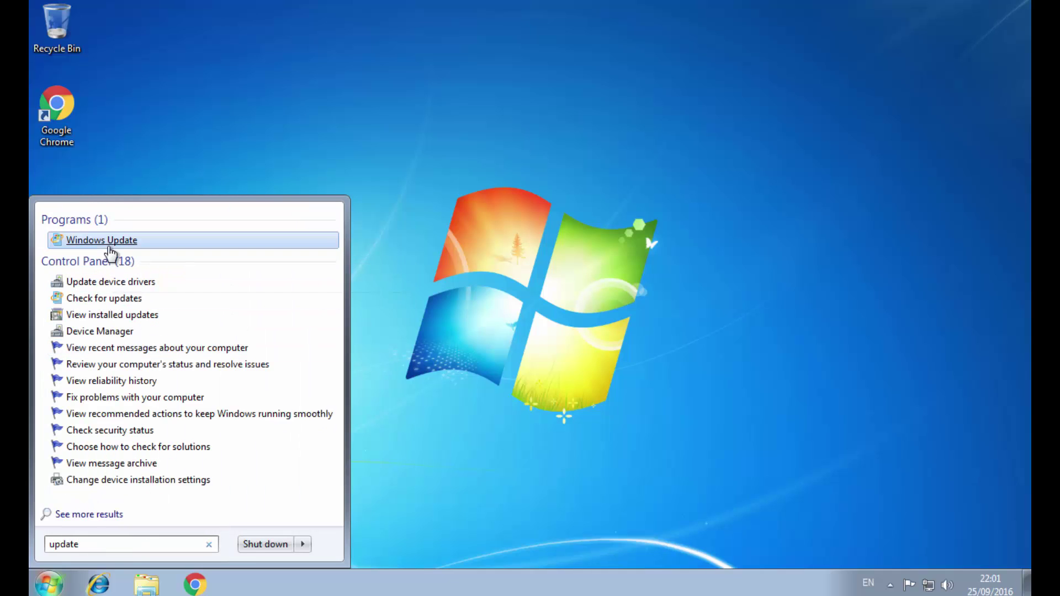
click(110, 252)
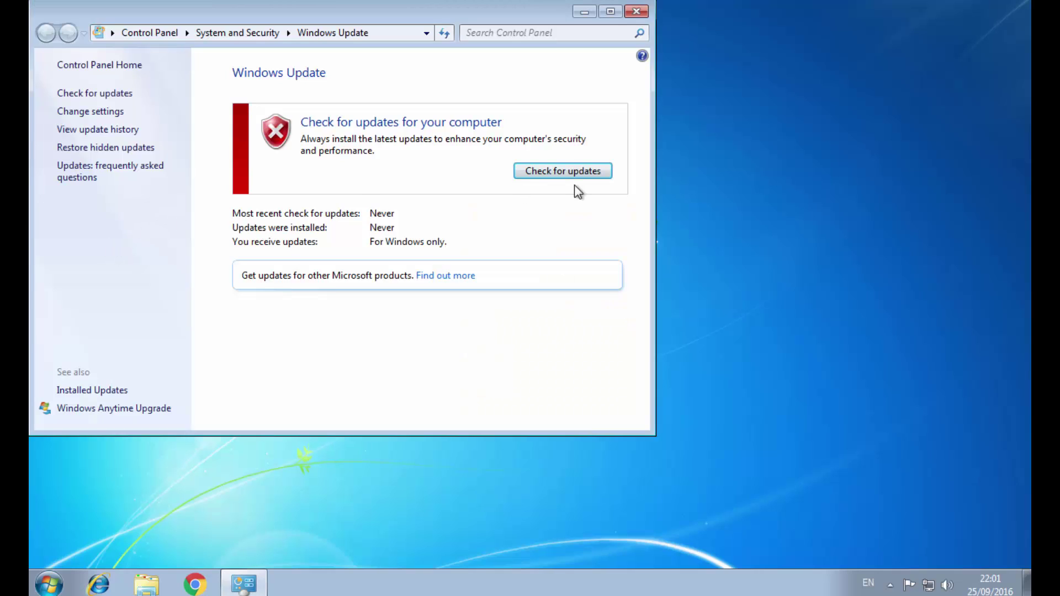
click(553, 170)
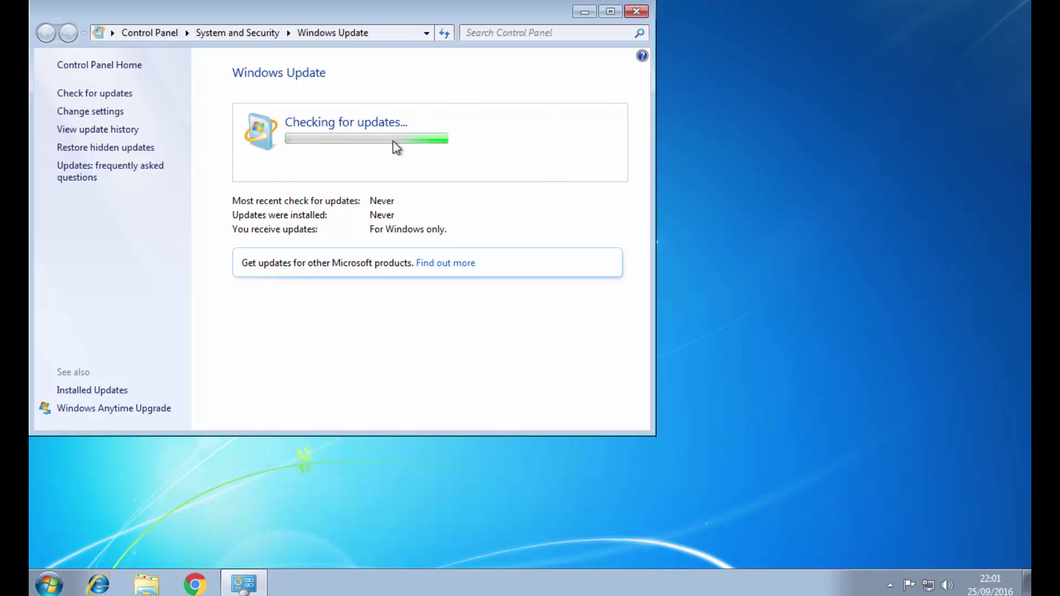
click(585, 13)
click(244, 583)
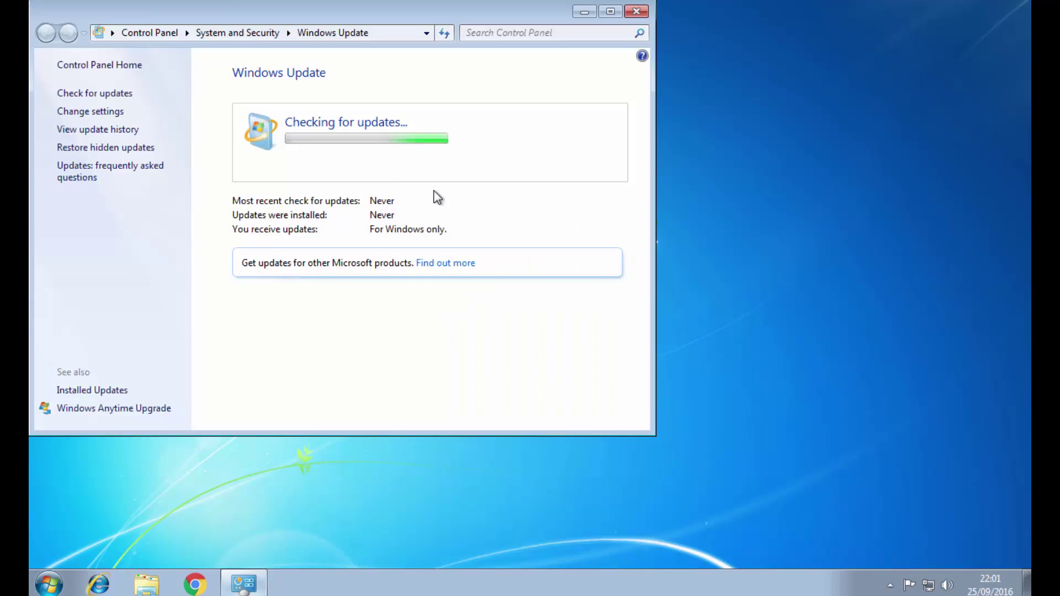
click(635, 12)
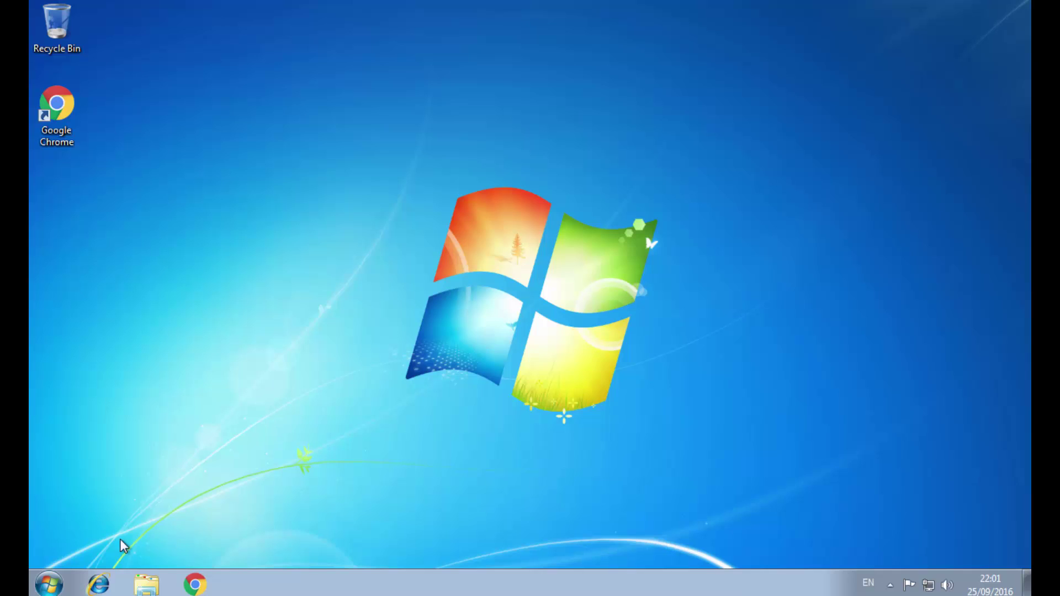
- Open Google Chrome and search the web for "Windows Update Client for Windows 7"
click(194, 584)
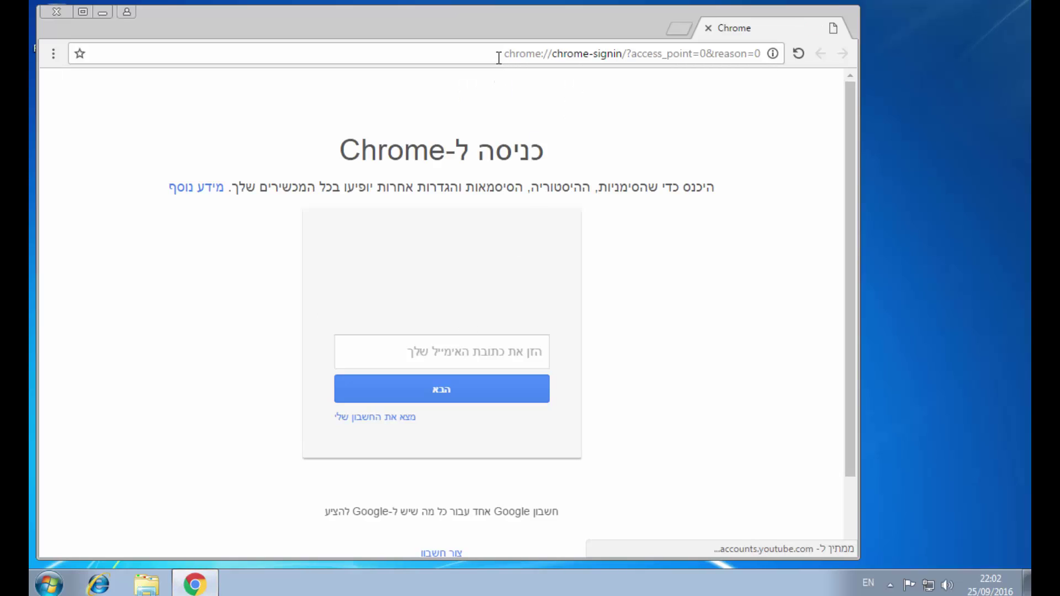
click(505, 53)
text(Windows Update Client for Windows 7)
key(Return)
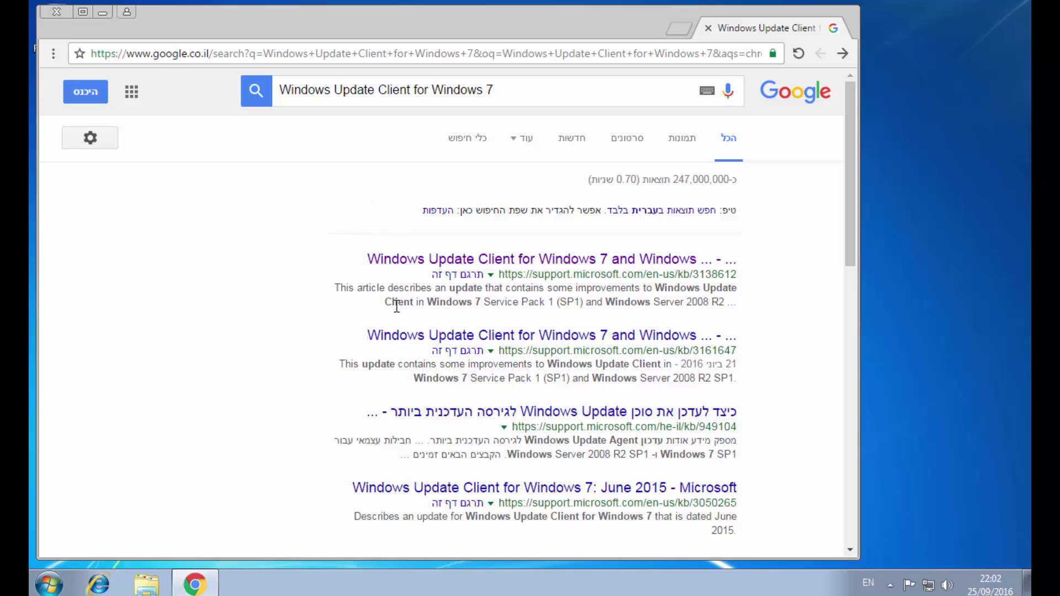
- Open Microsoft's March 2016 Windows Update Client article, kb/3138612, in a maximized window and go to its Microsoft Download Center packages
click(454, 263)
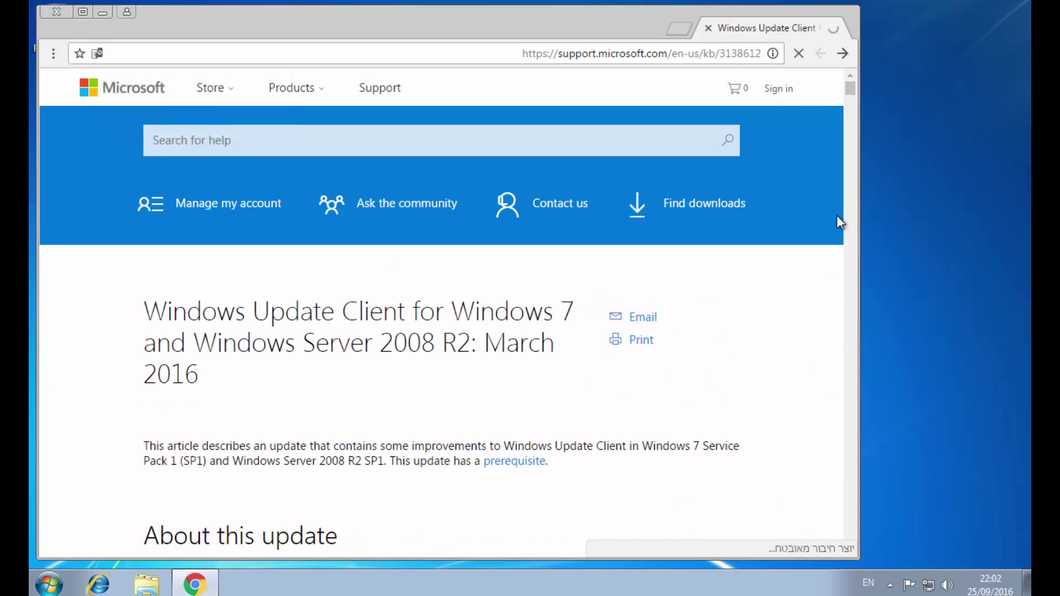
double_click(545, 33)
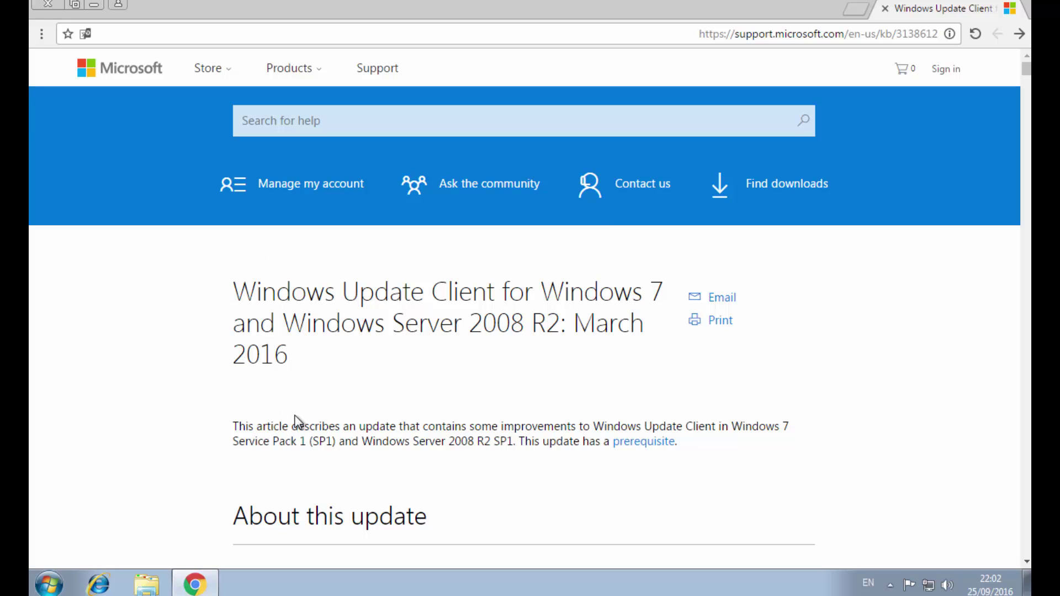
scroll(331, 335, down, 3)
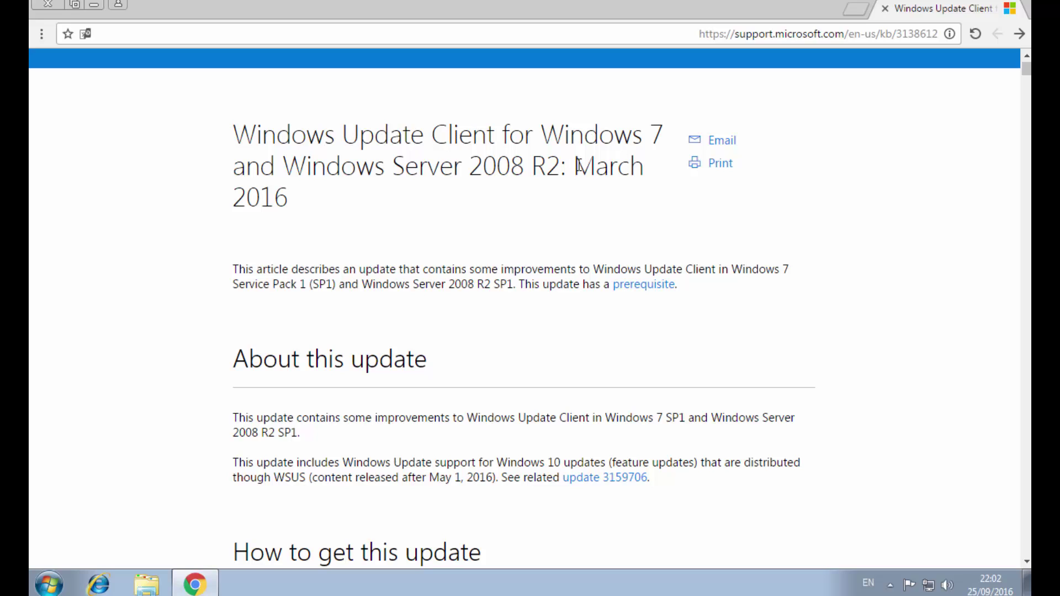
drag(578, 167, 594, 193)
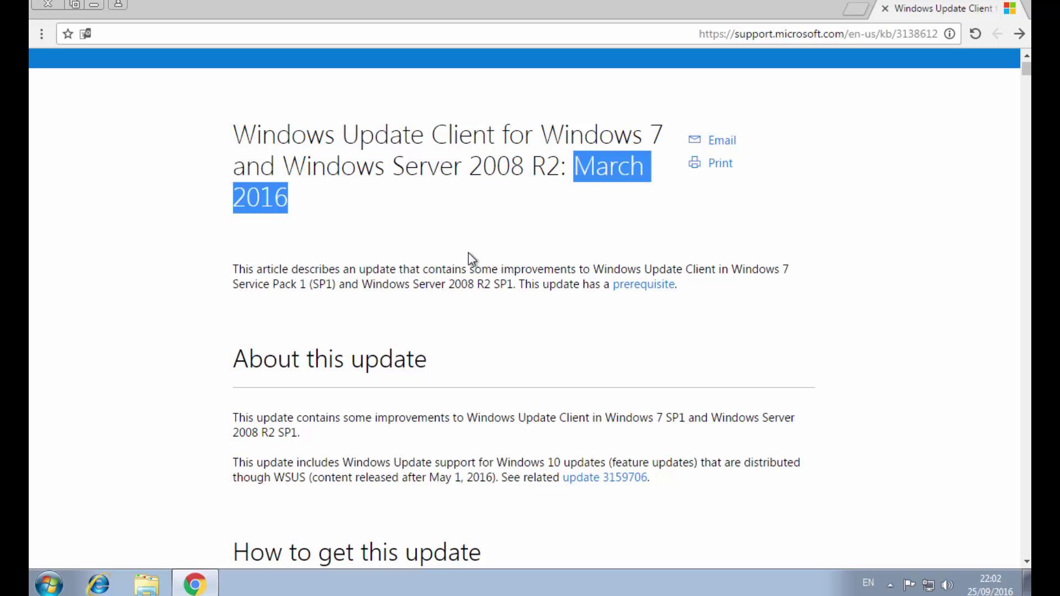
scroll(462, 334, down, 10)
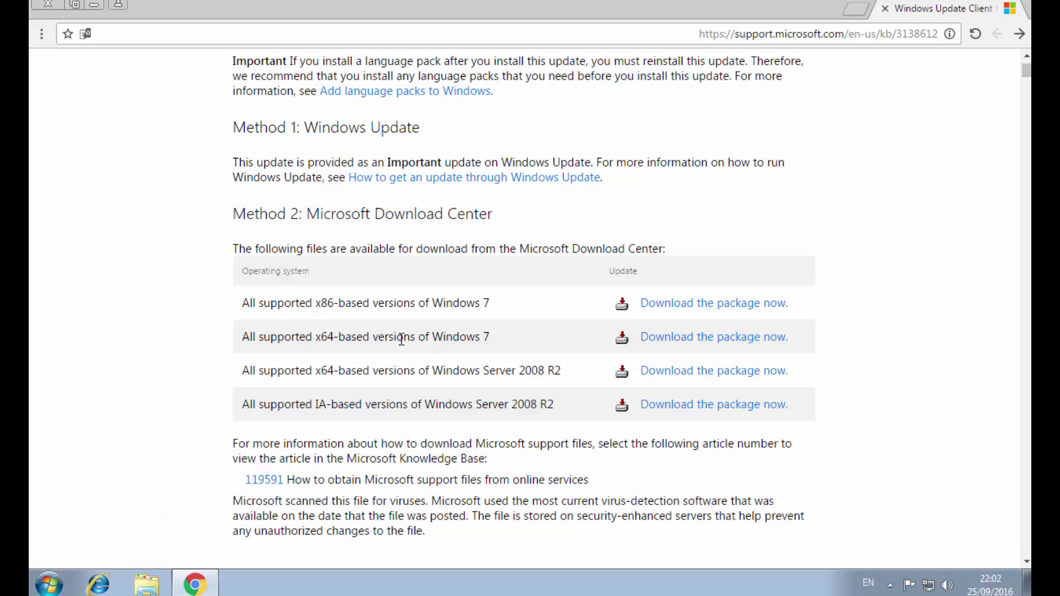
double_click(336, 307)
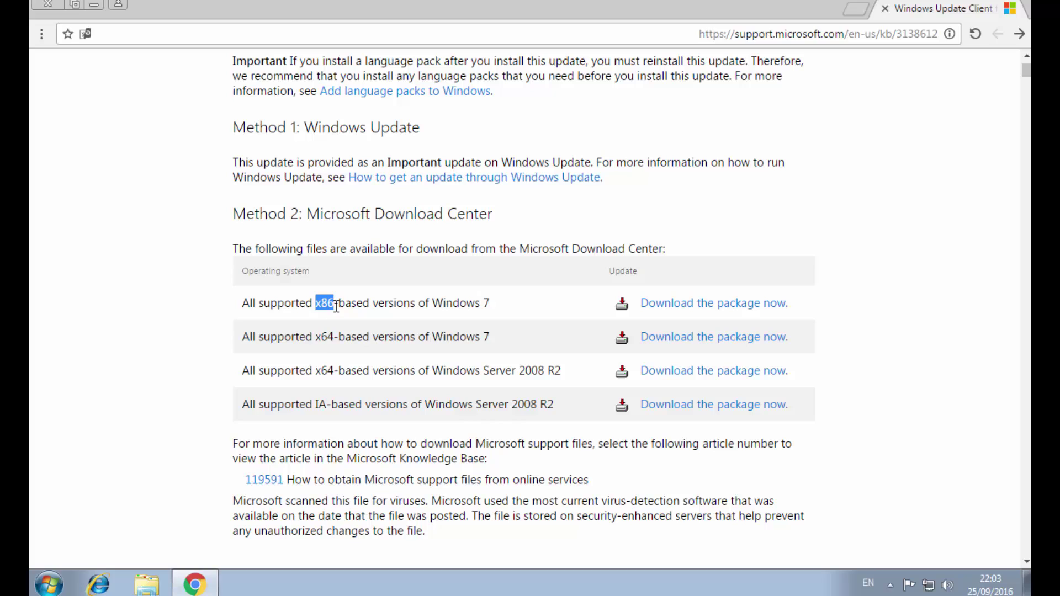
click(293, 354)
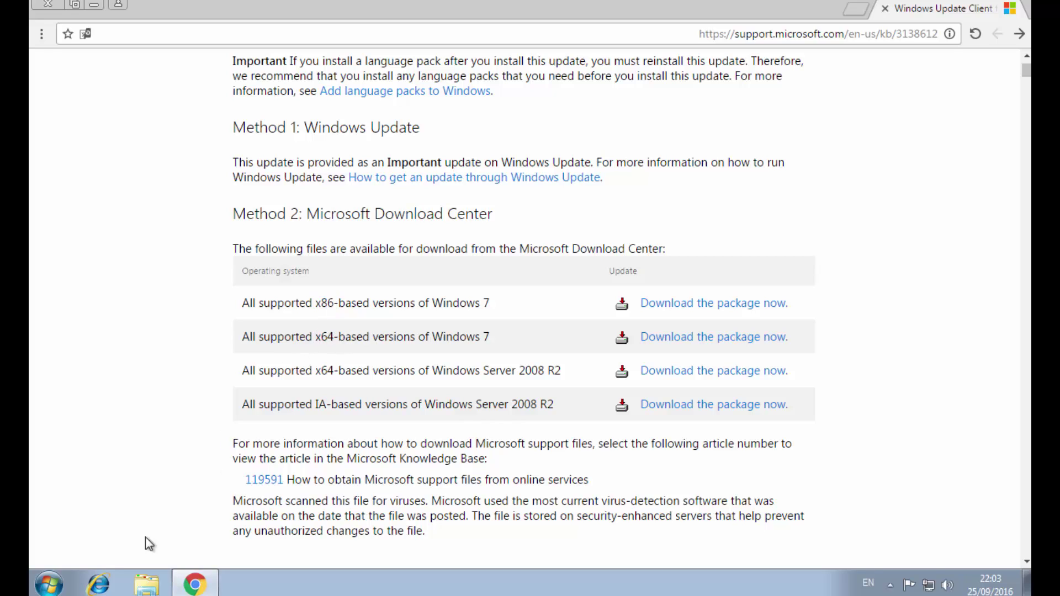
- Check the computer's system type in its properties to see which package architecture it needs
click(48, 584)
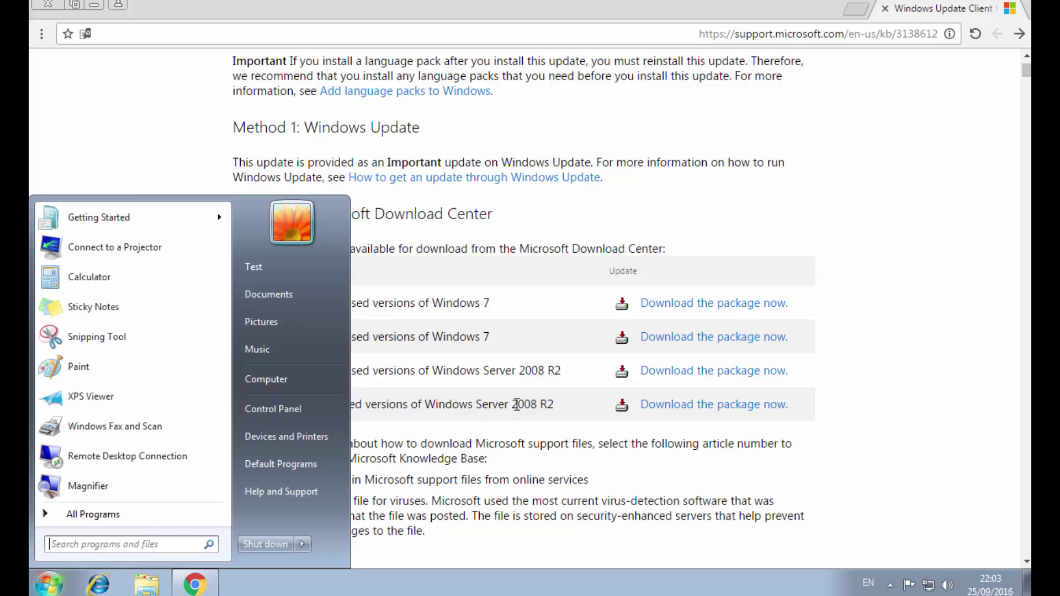
right_click(271, 375)
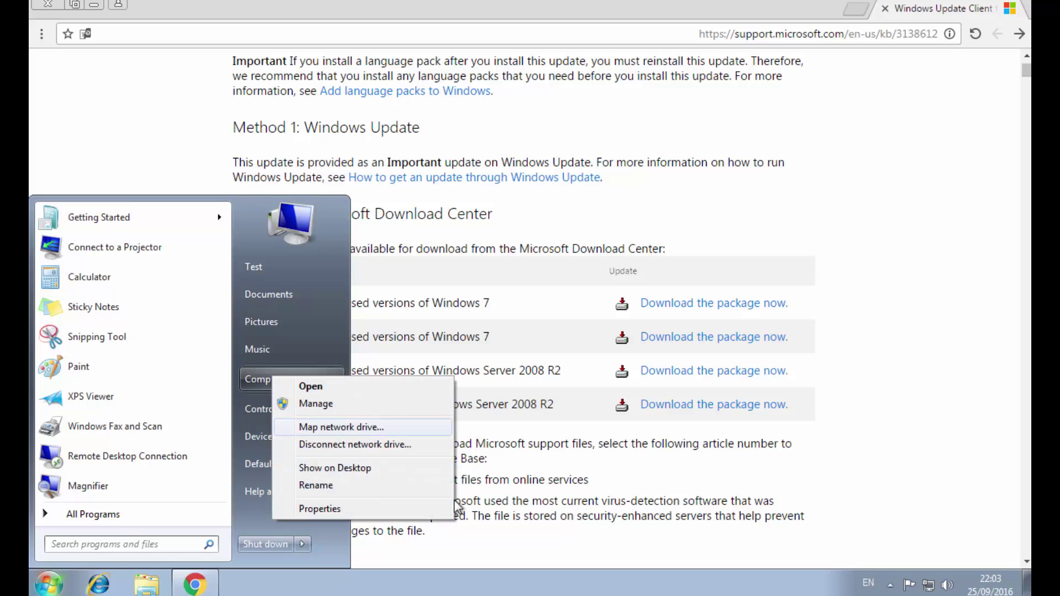
click(342, 512)
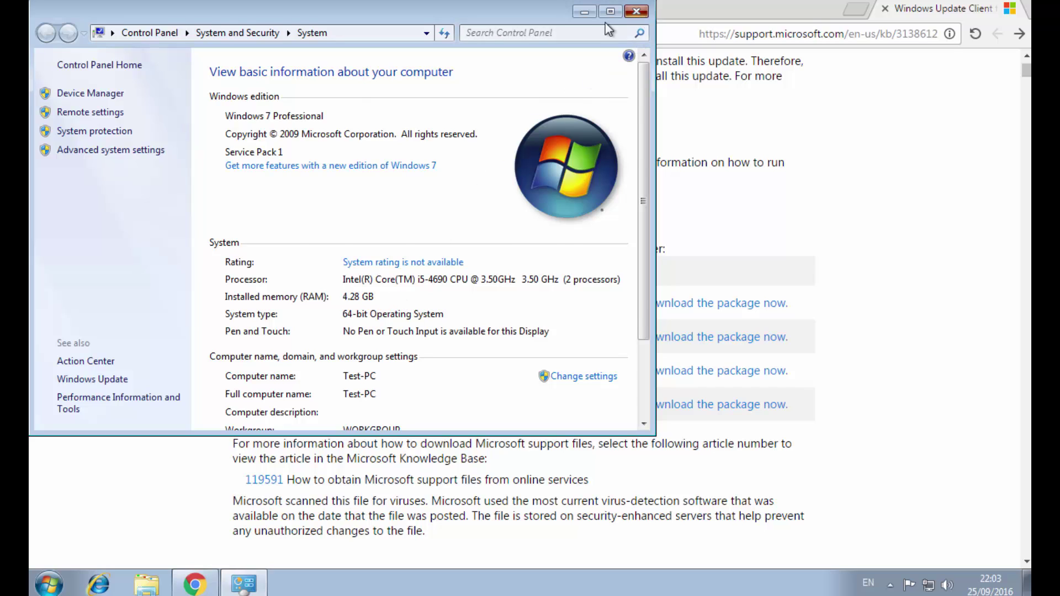
click(636, 11)
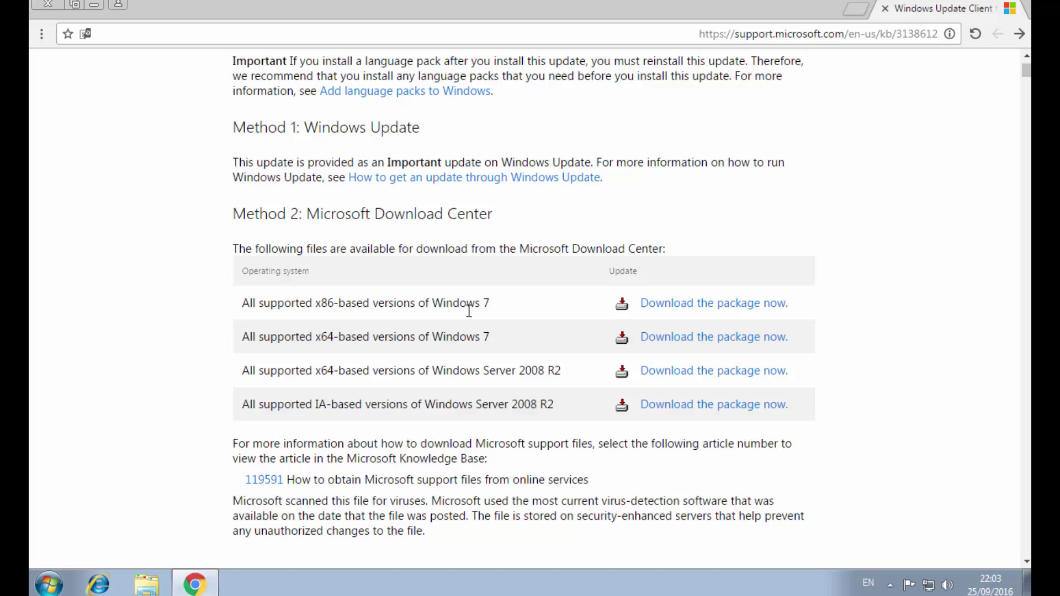
- Download the English KB3138612 update package for x64-based versions of Windows 7
click(669, 339)
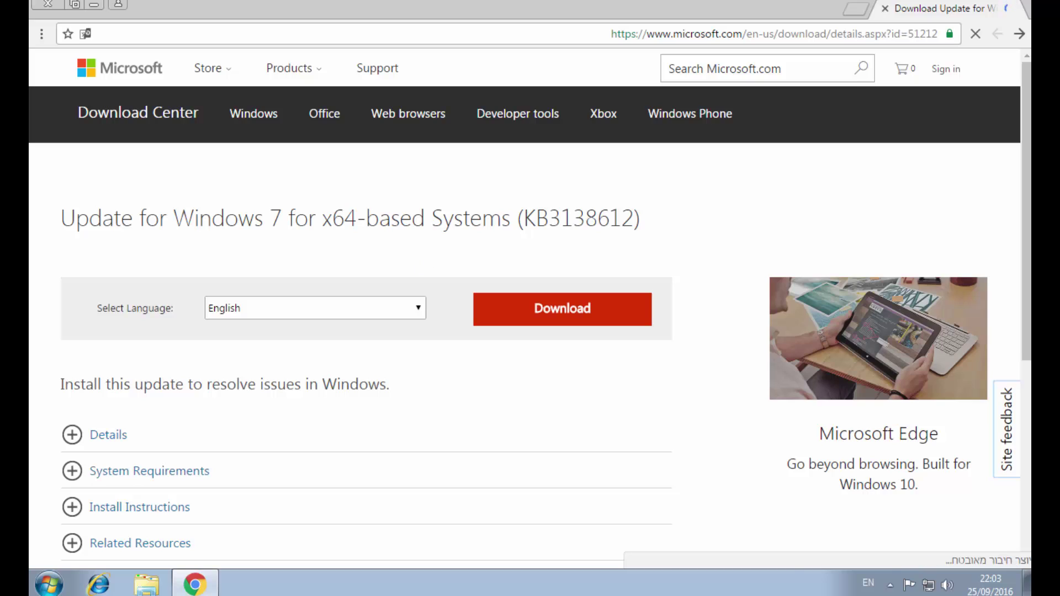
click(242, 313)
click(535, 381)
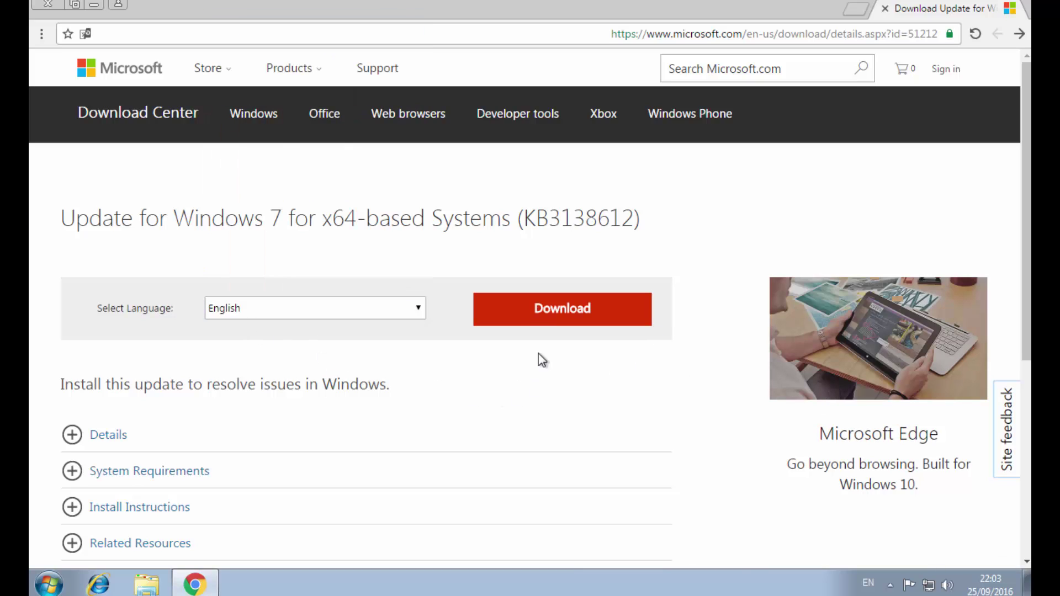
click(541, 324)
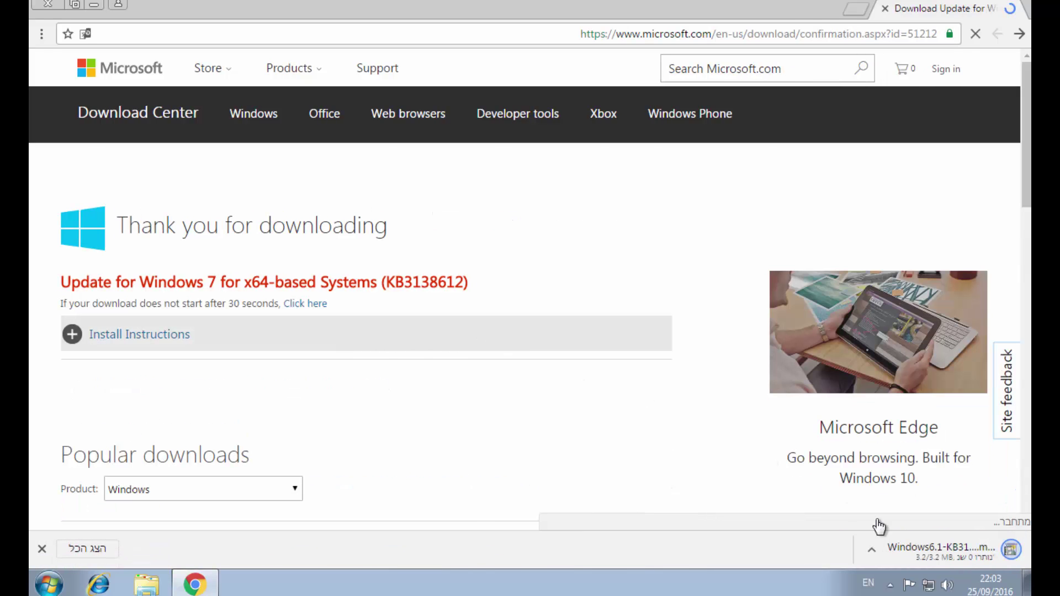
- Show the downloaded update file in its folder and close the browser
click(871, 551)
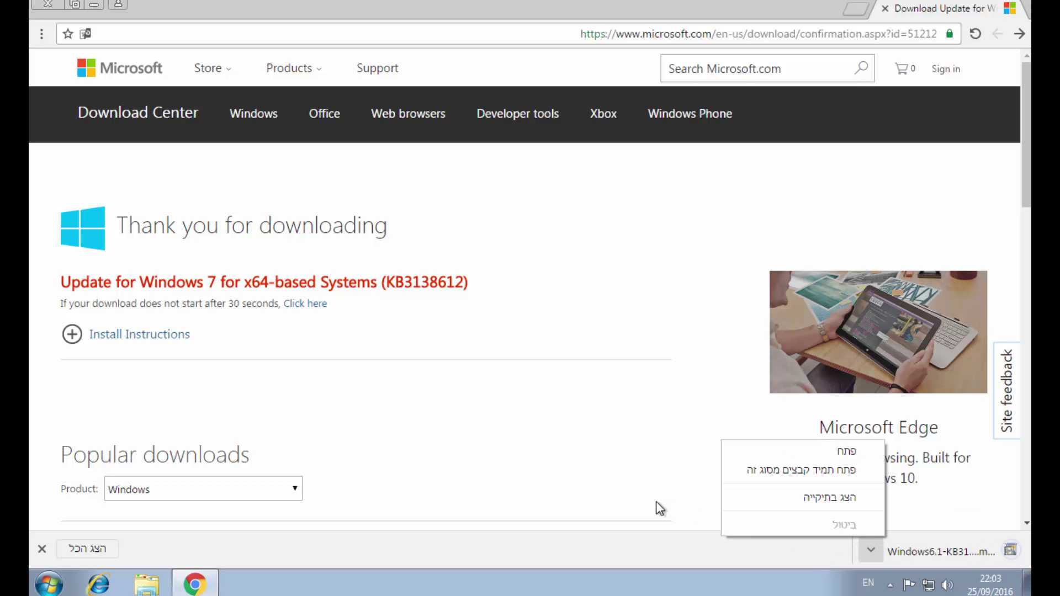
click(828, 499)
click(49, 12)
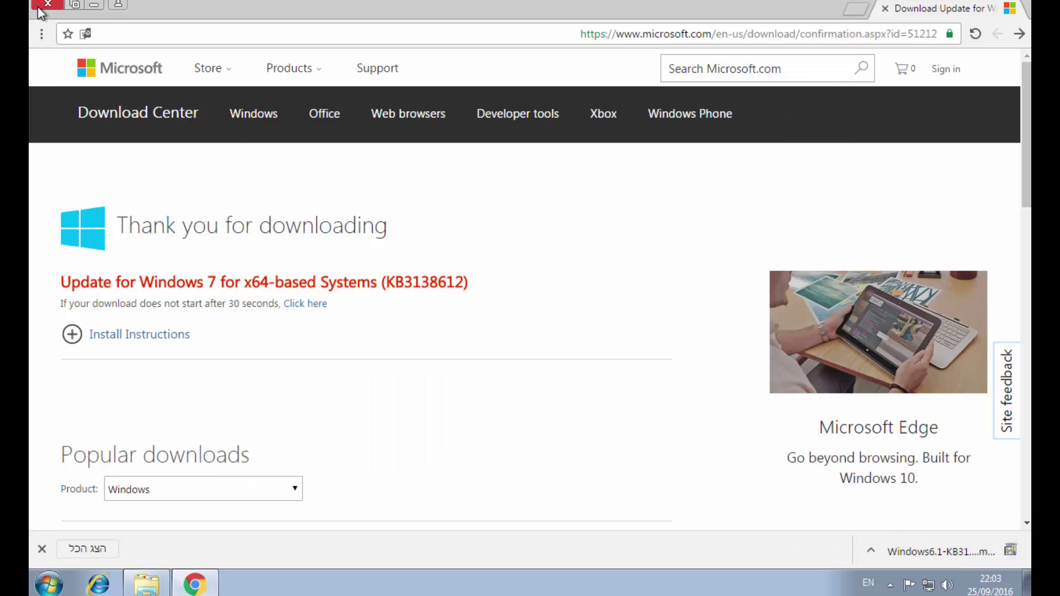
click(48, 4)
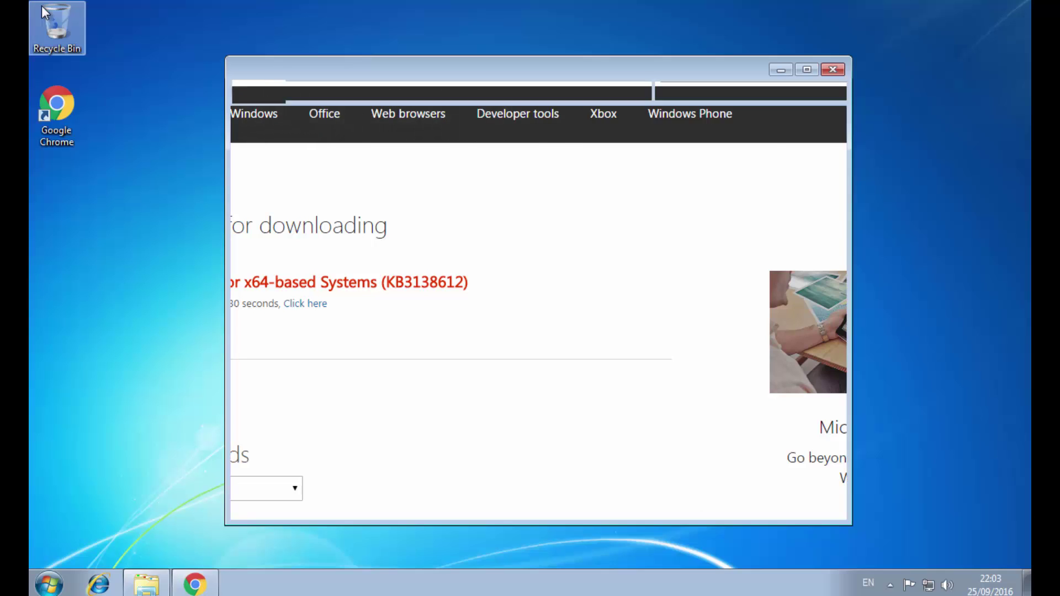
- Move Windows6.1-KB3138612-x64 from Downloads onto the upper middle of the desktop and close the folder window
drag(452, 164, 123, 251)
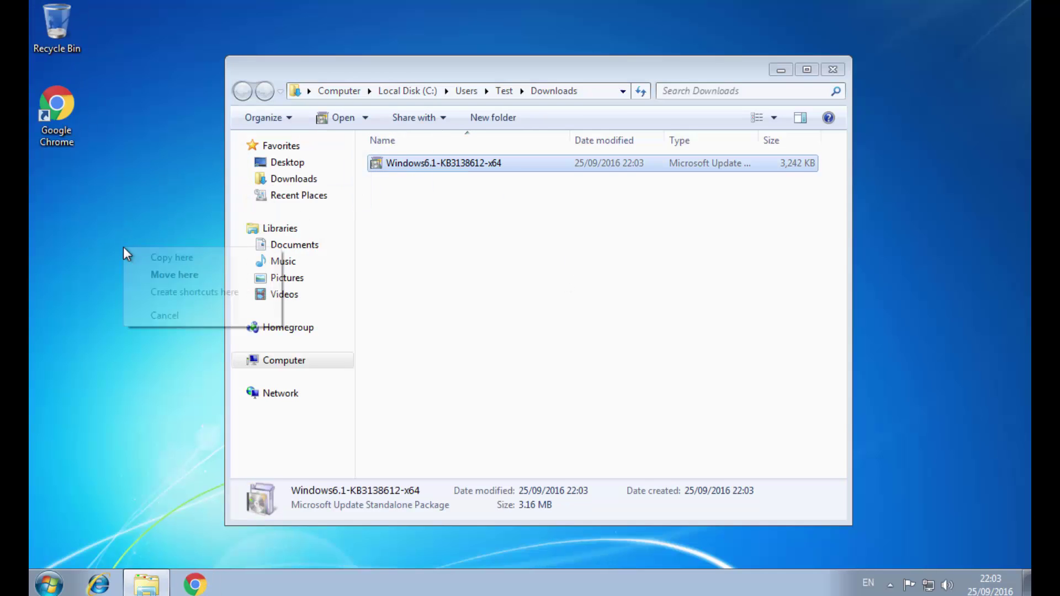
click(178, 274)
double_click(234, 66)
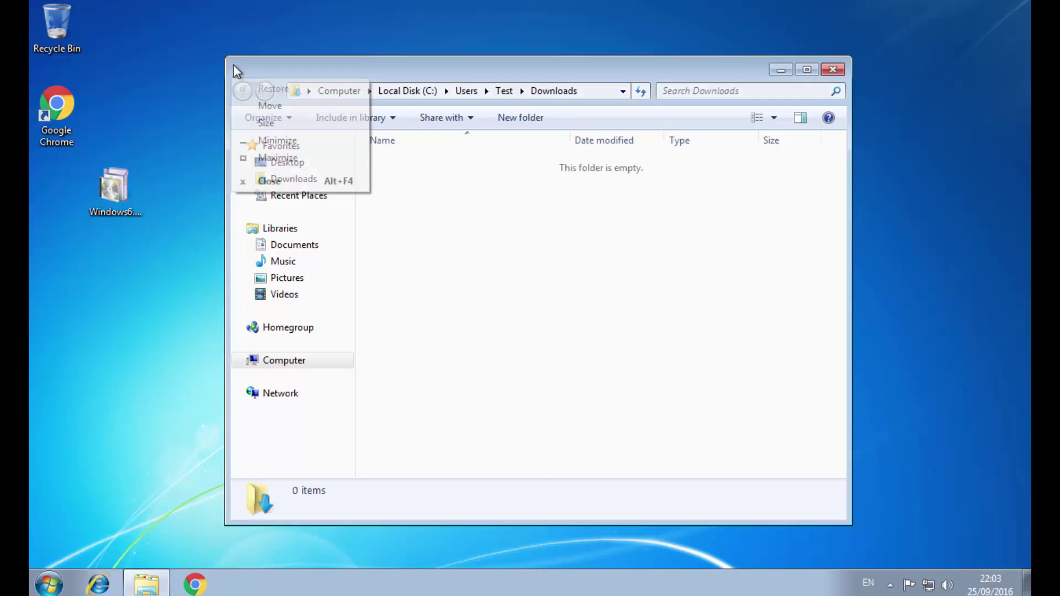
drag(138, 178, 445, 128)
click(267, 223)
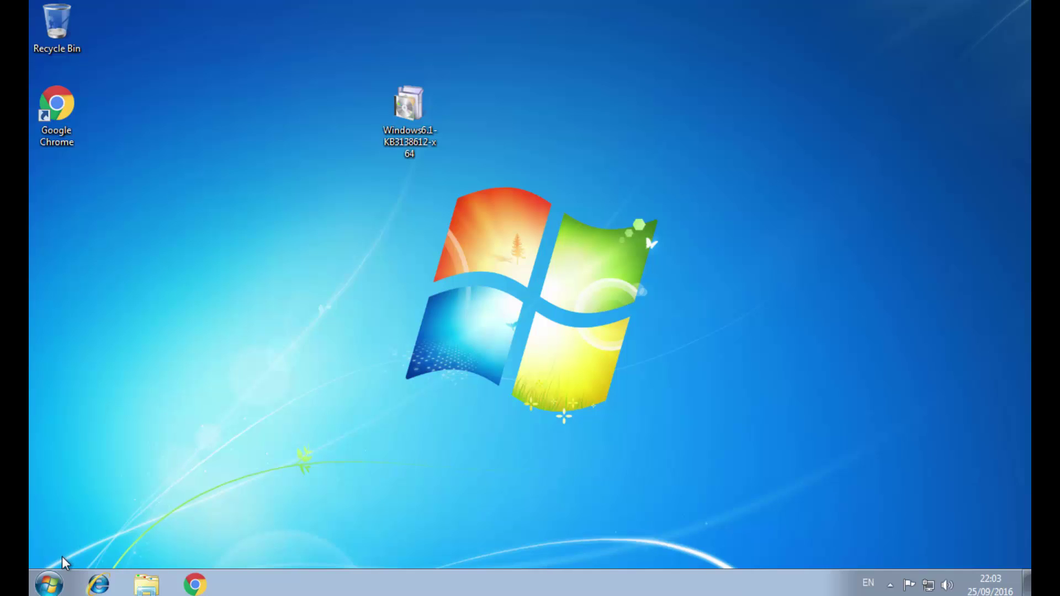
- Run cmd as administrator, allow it to make changes, and place its window below the update file on the desktop
click(49, 580)
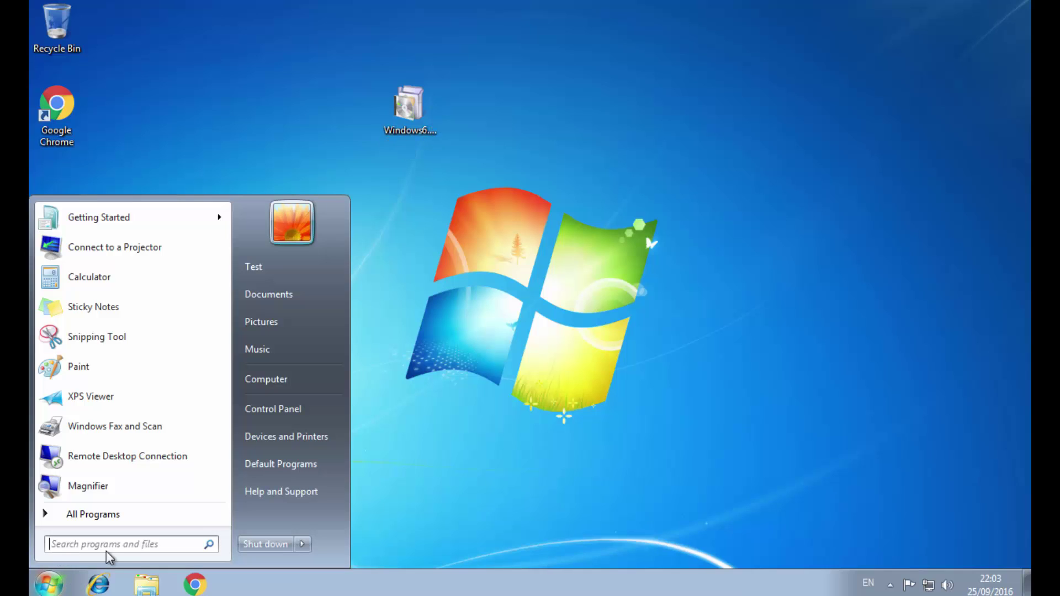
click(129, 548)
text(cmd)
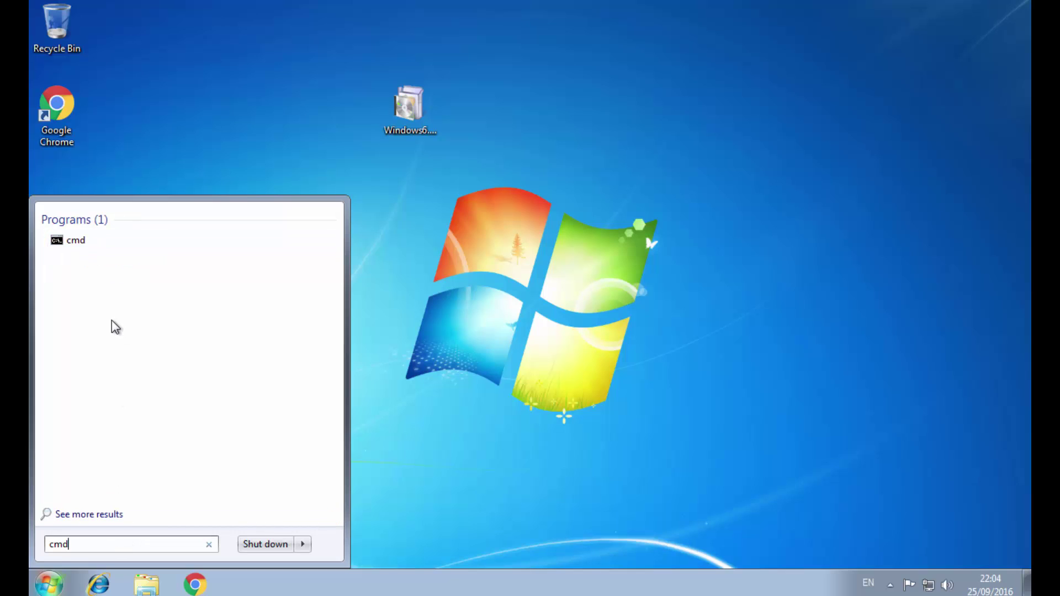
right_click(76, 241)
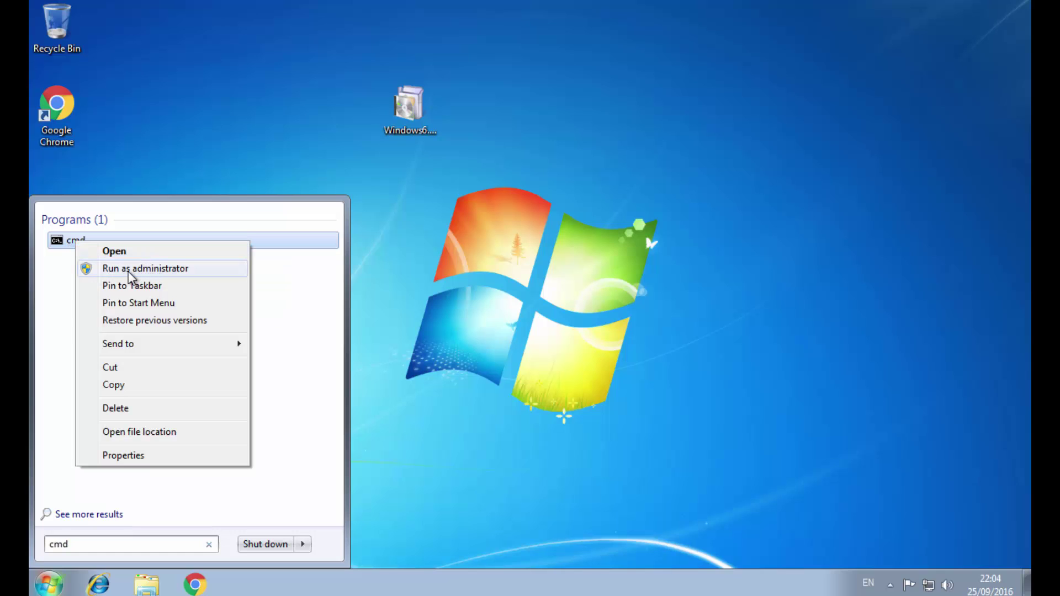
click(129, 269)
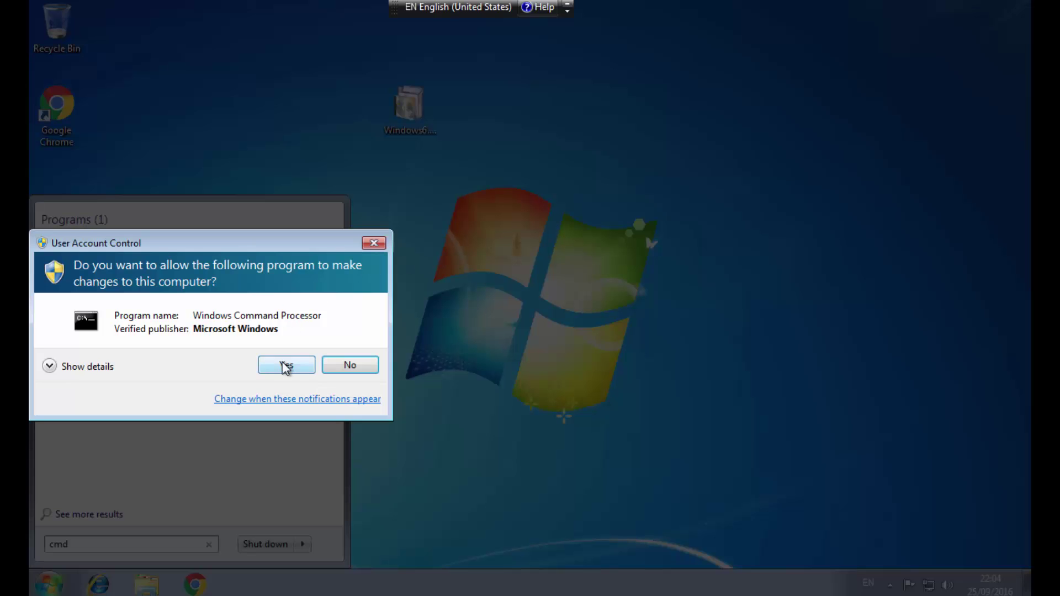
click(285, 365)
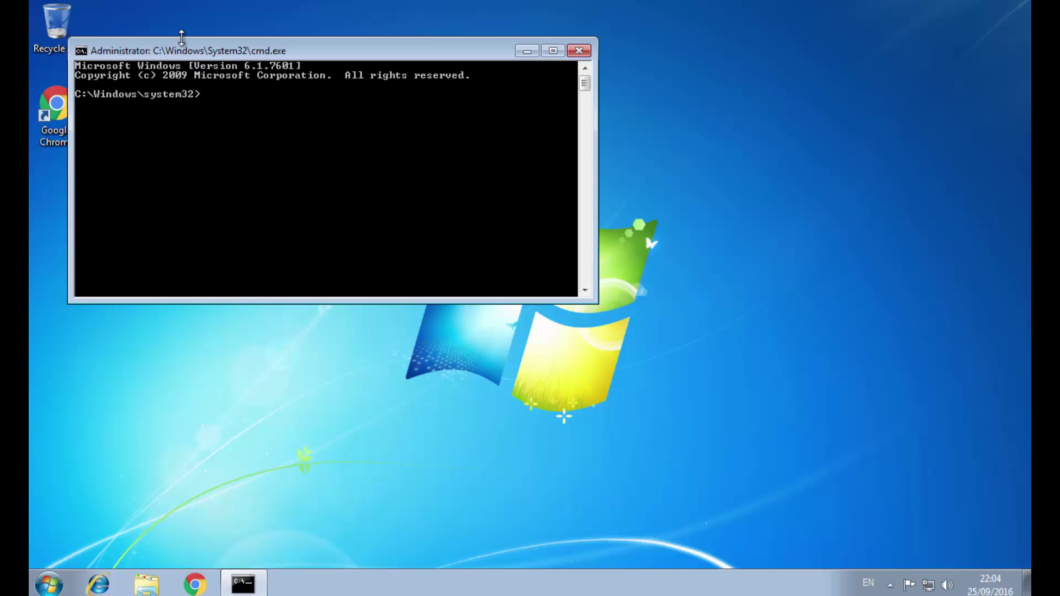
drag(218, 56, 239, 55)
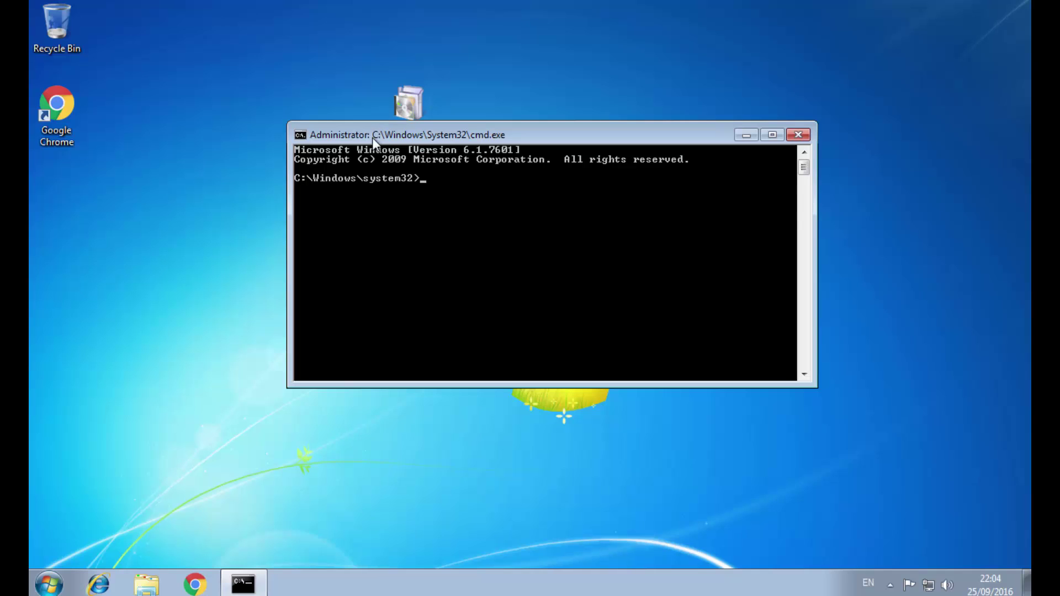
drag(419, 134, 388, 215)
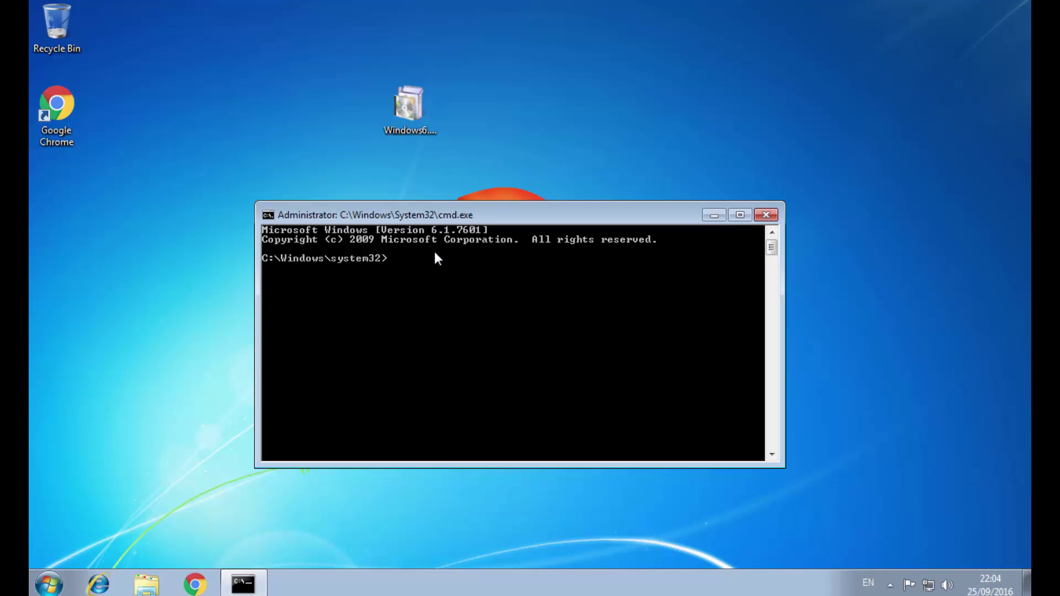
- Stop the Windows Update service by running net stop wuauserv
text(net stop wuauserv)
key(Return)
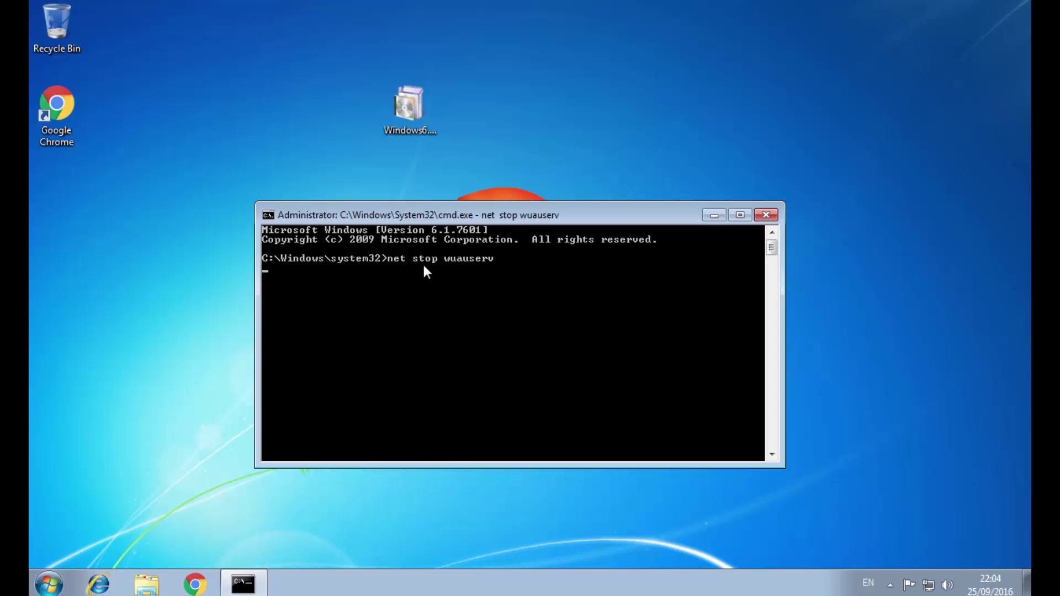
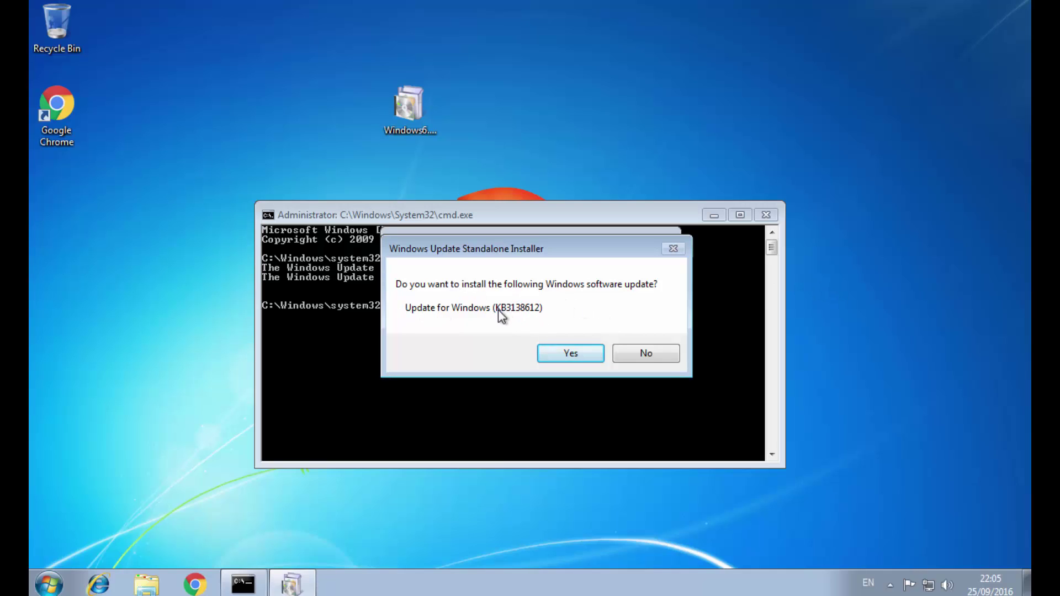
- Install the KB3138612 update with the standalone installer and restart the computer
click(577, 355)
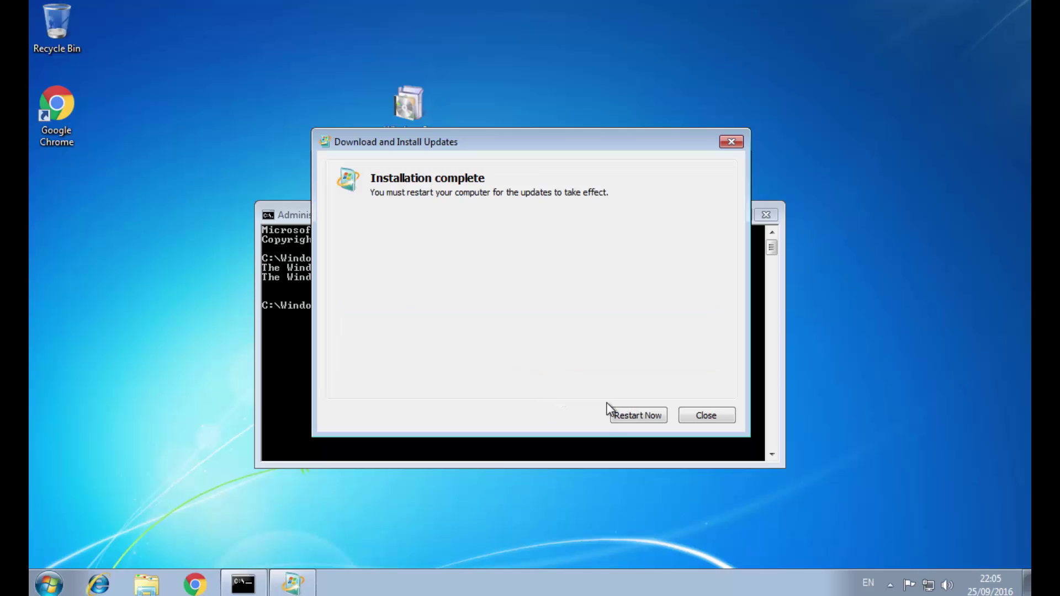
click(648, 419)
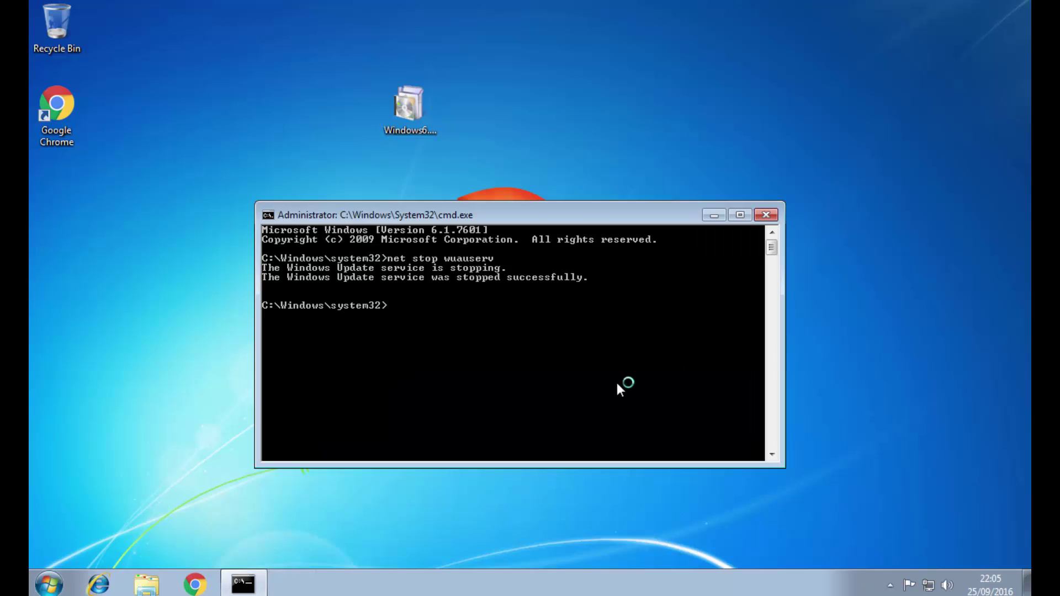
click(243, 583)
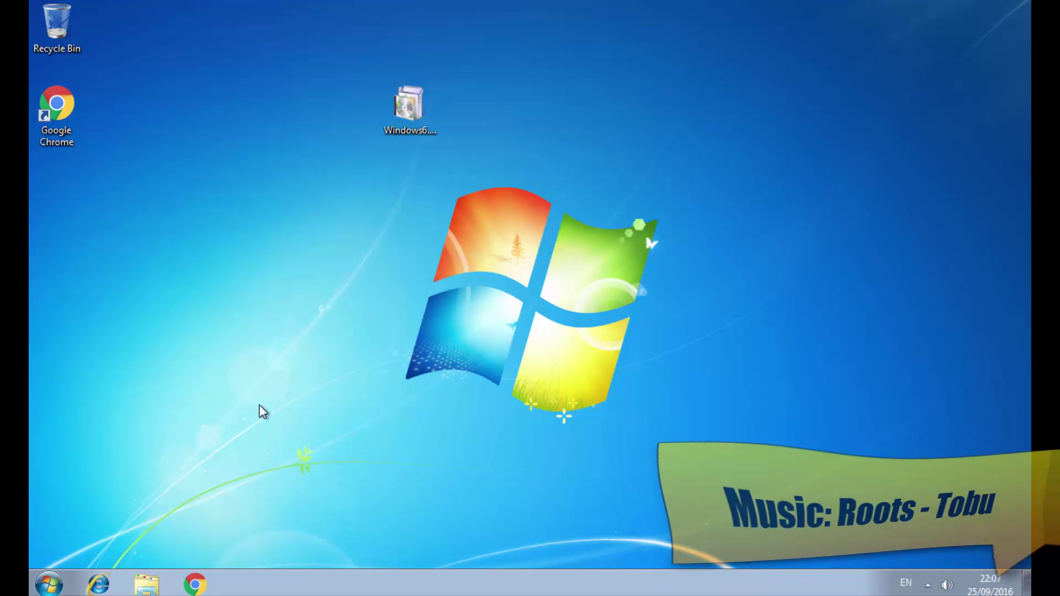
key(super)
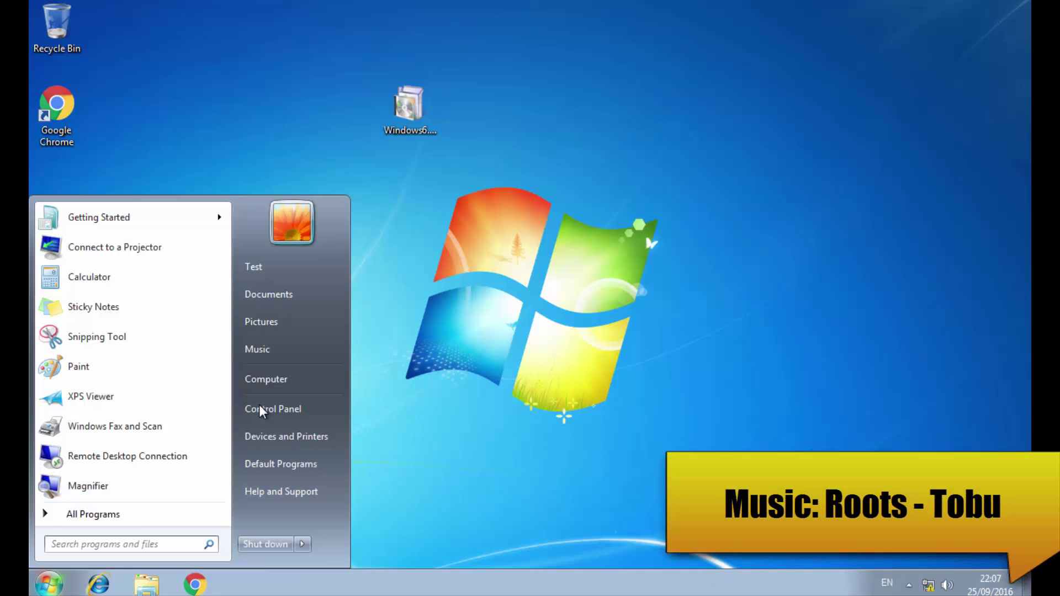
click(141, 544)
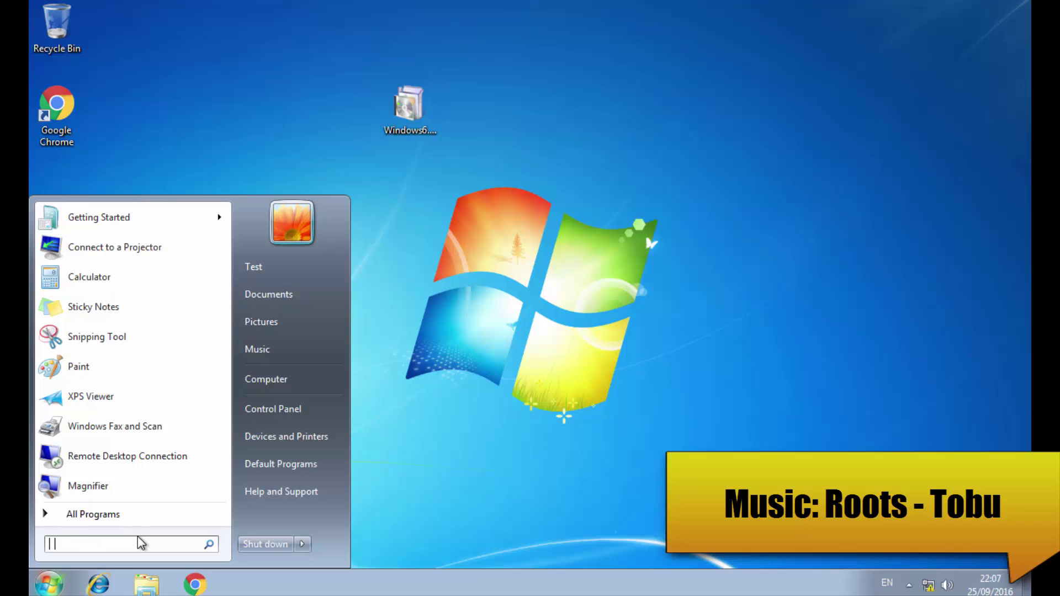
text(update)
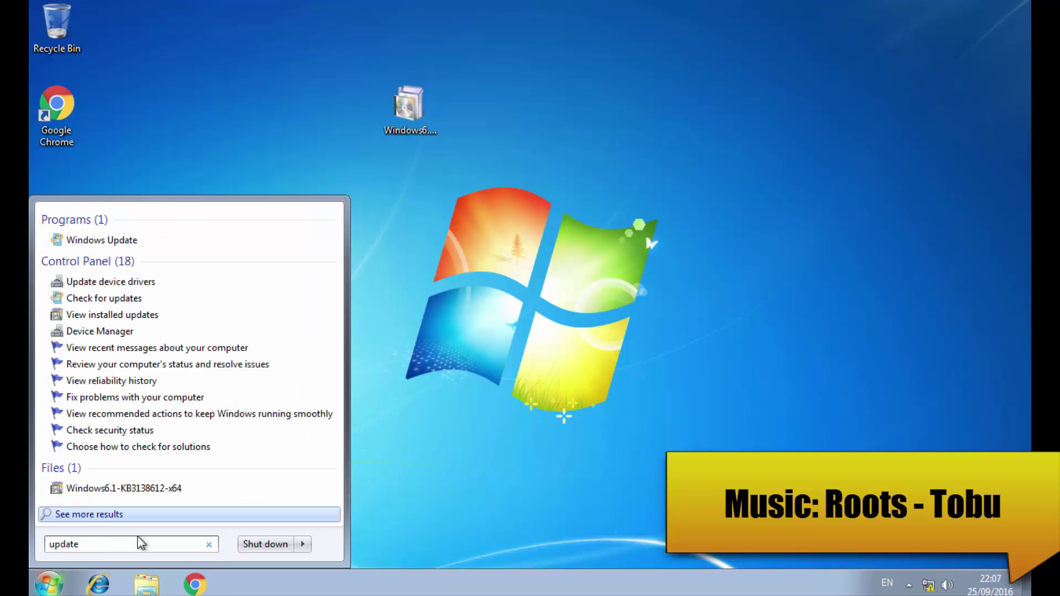
click(500, 444)
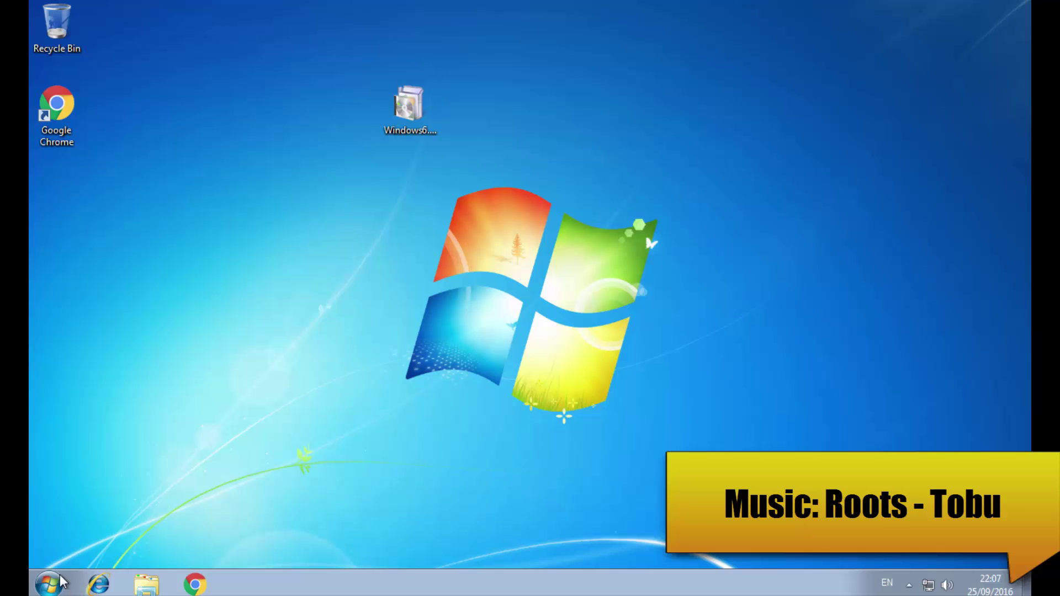
- Open Windows Update from the computer's system properties and check for updates
click(43, 587)
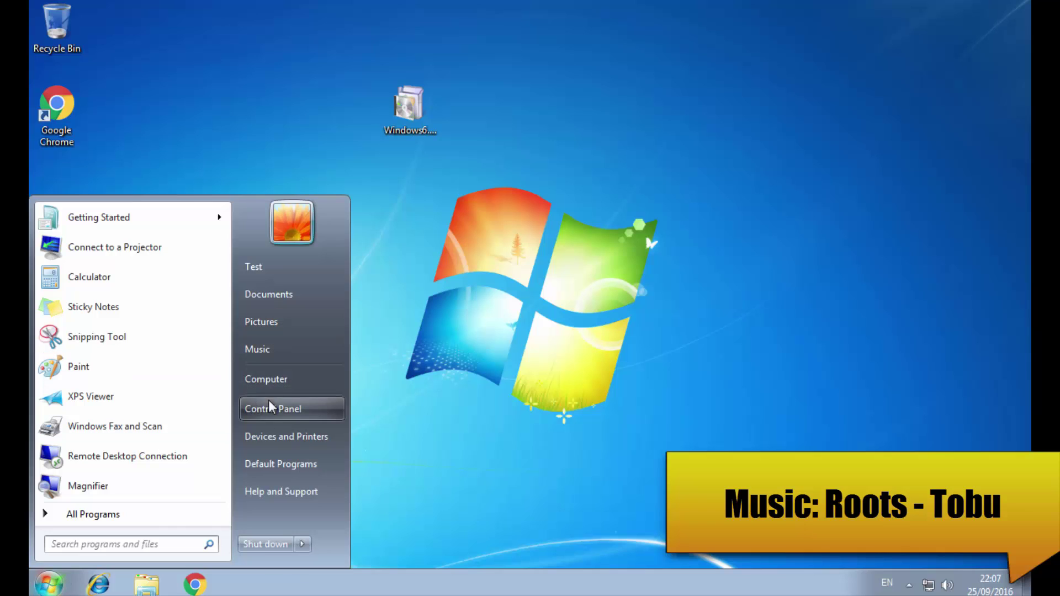
right_click(293, 391)
click(339, 516)
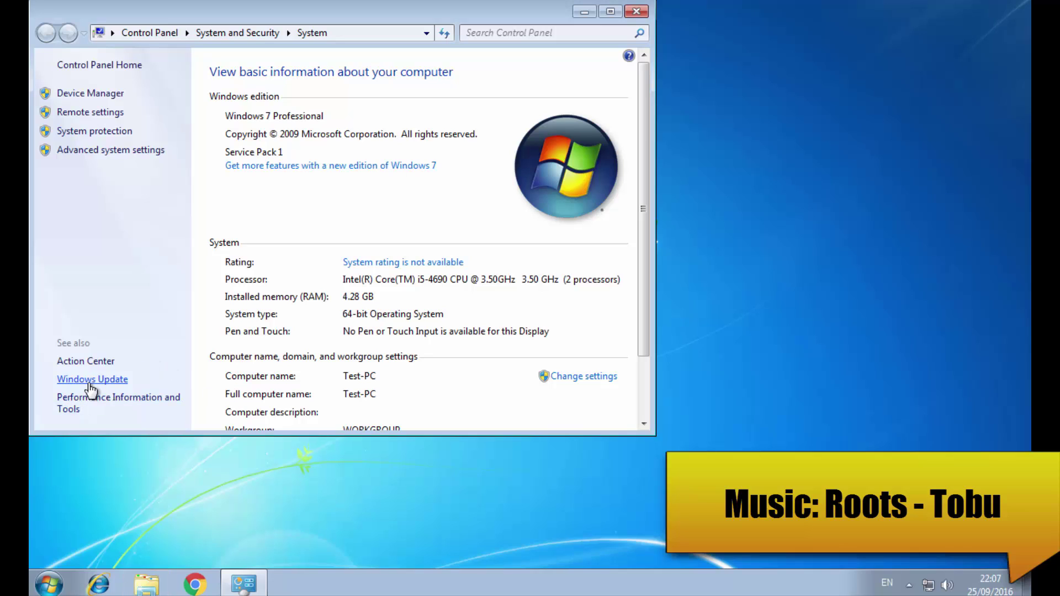
click(90, 380)
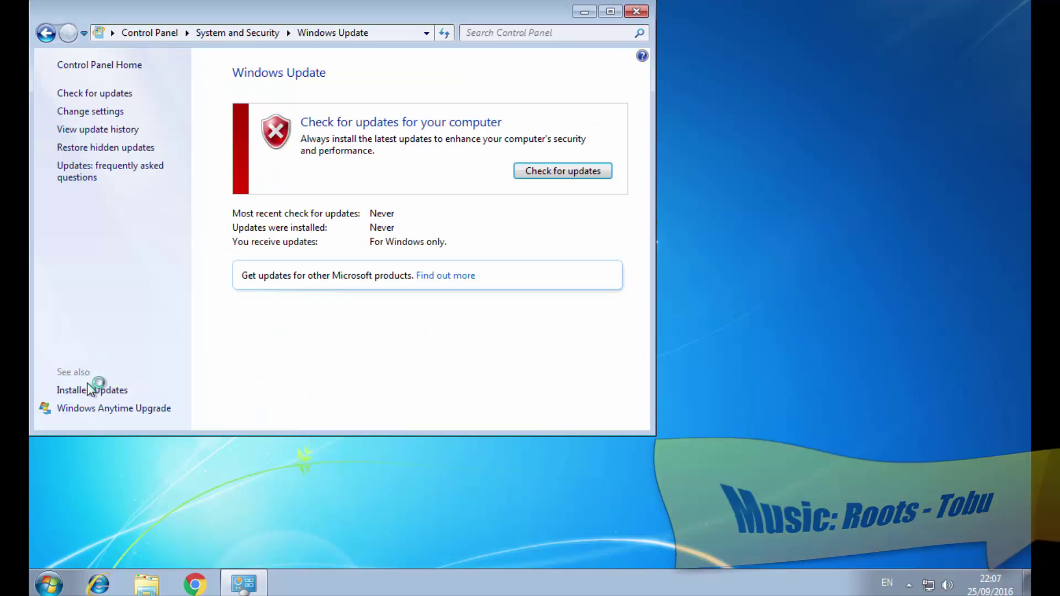
click(554, 171)
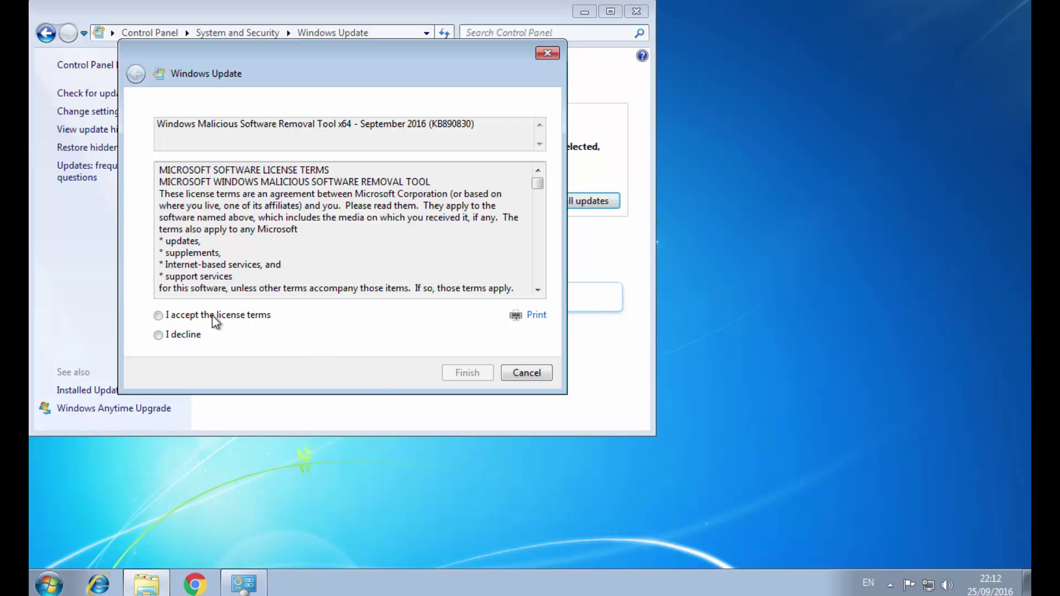
- Accept the license terms for Windows Malicious Software Removal Tool x64 - September 2016 (KB890830) and finish the prompt to install the updates
click(212, 316)
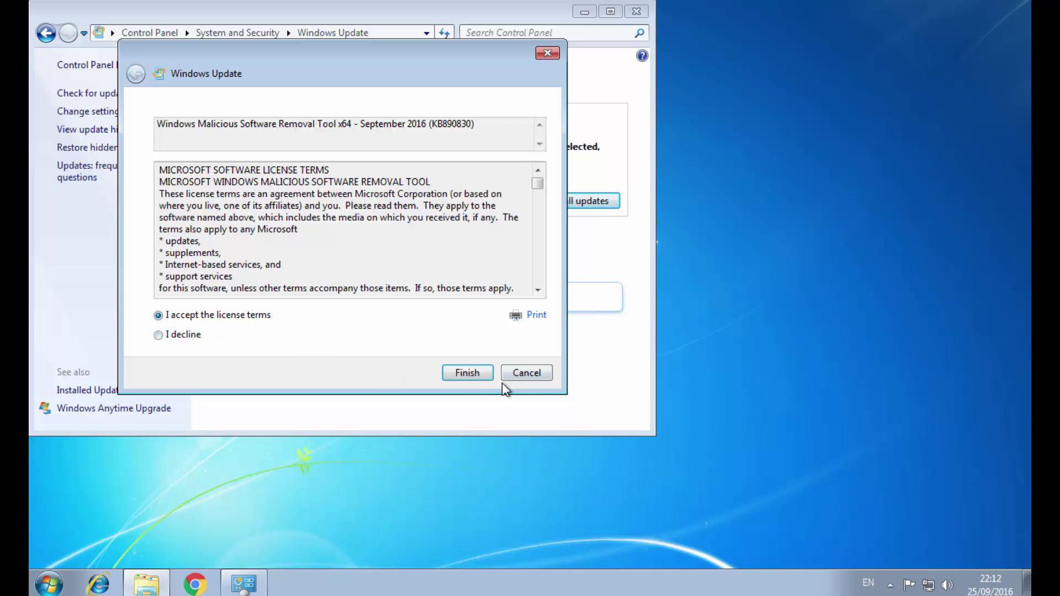
click(470, 373)
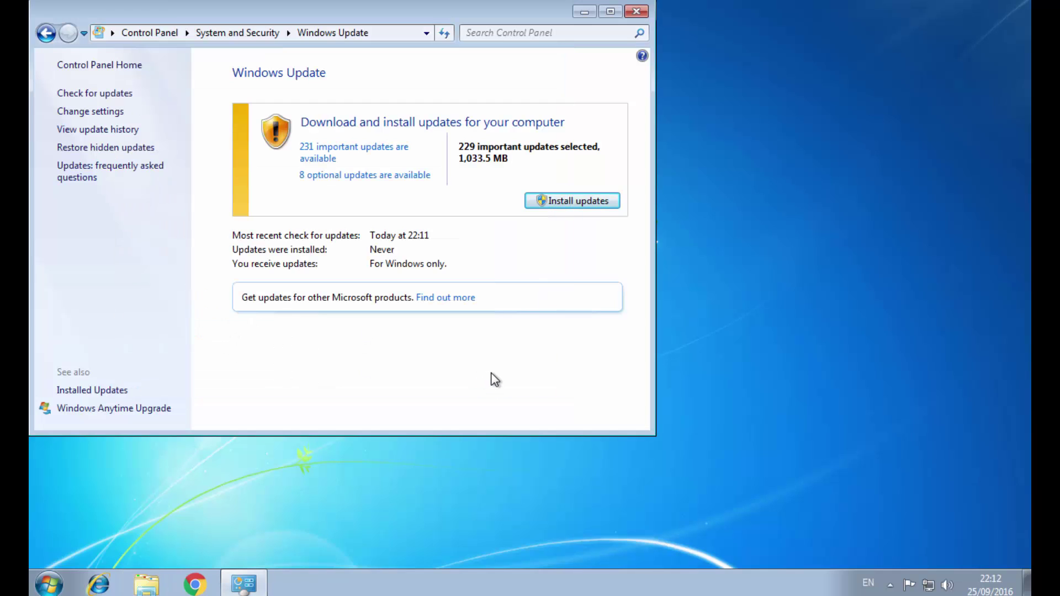